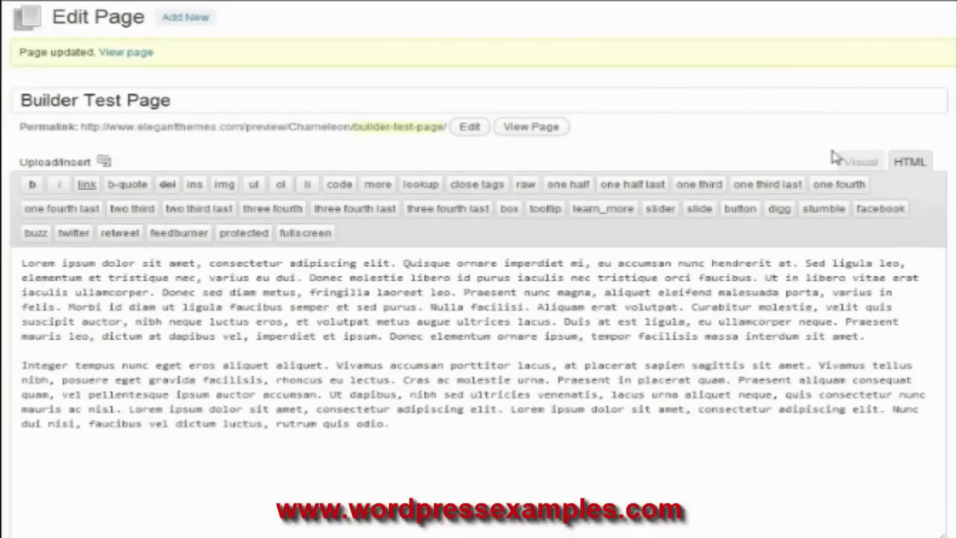
- Switch the page editor between Visual and HTML views and scroll down to the empty Layout Builder
{"action": "left_click", "coordinate": [861, 163]}
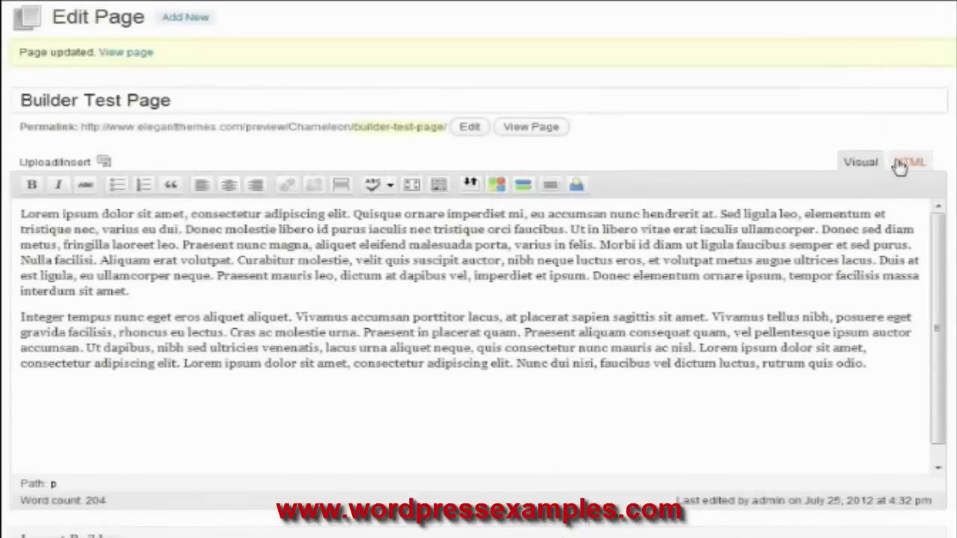
{"action": "left_click", "coordinate": [903, 163]}
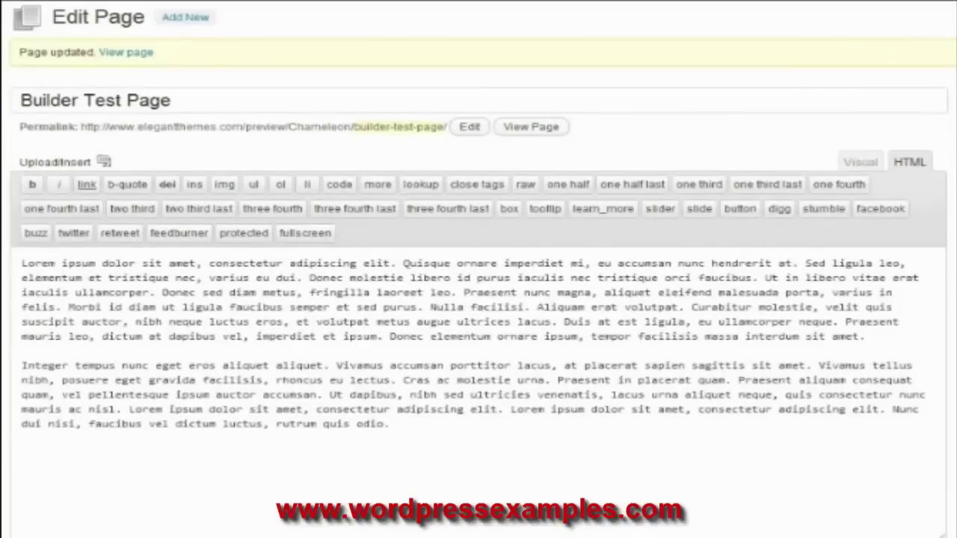
{"action": "scroll", "coordinate": [478, 299], "scroll_direction": "down", "scroll_amount": 5}
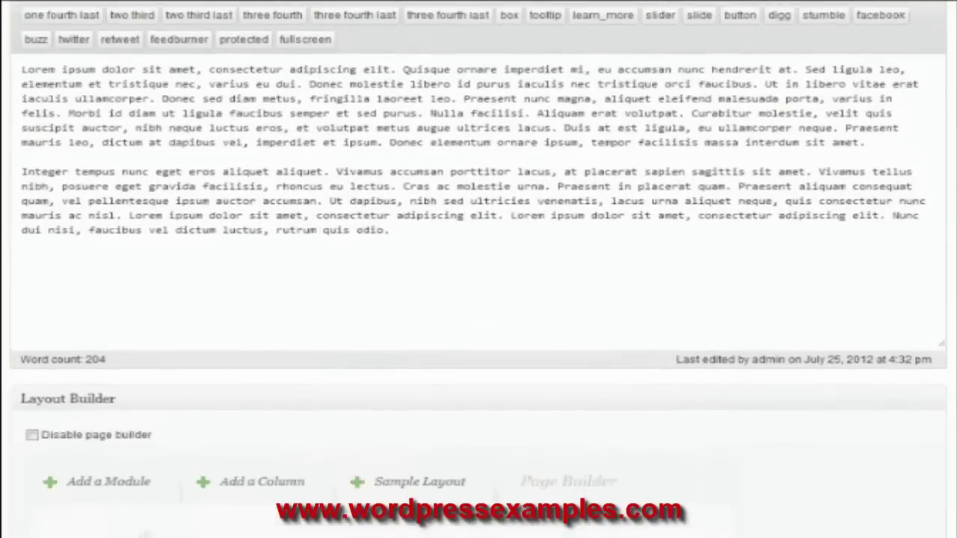
{"action": "scroll", "coordinate": [478, 270], "scroll_direction": "down", "scroll_amount": 4}
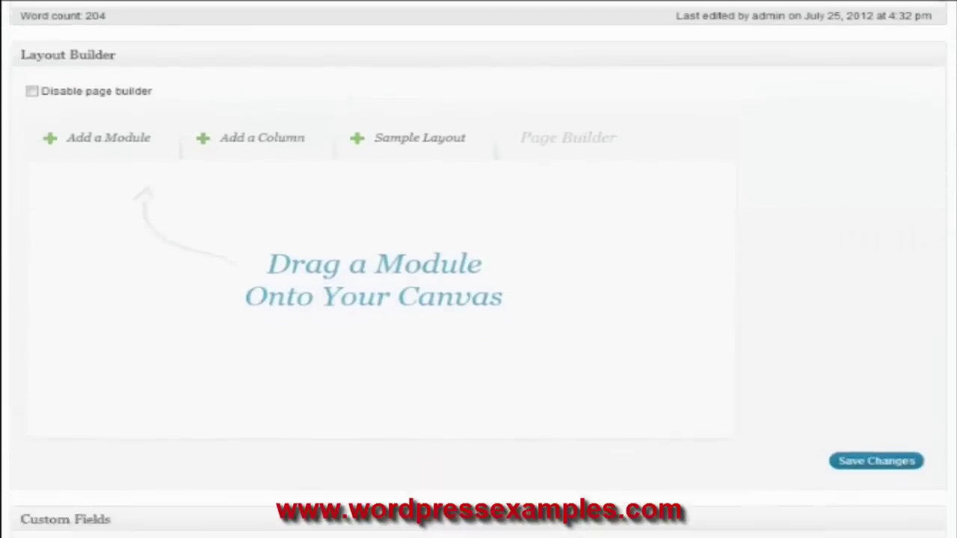
{"action": "scroll", "coordinate": [479, 269], "scroll_direction": "down", "scroll_amount": 1}
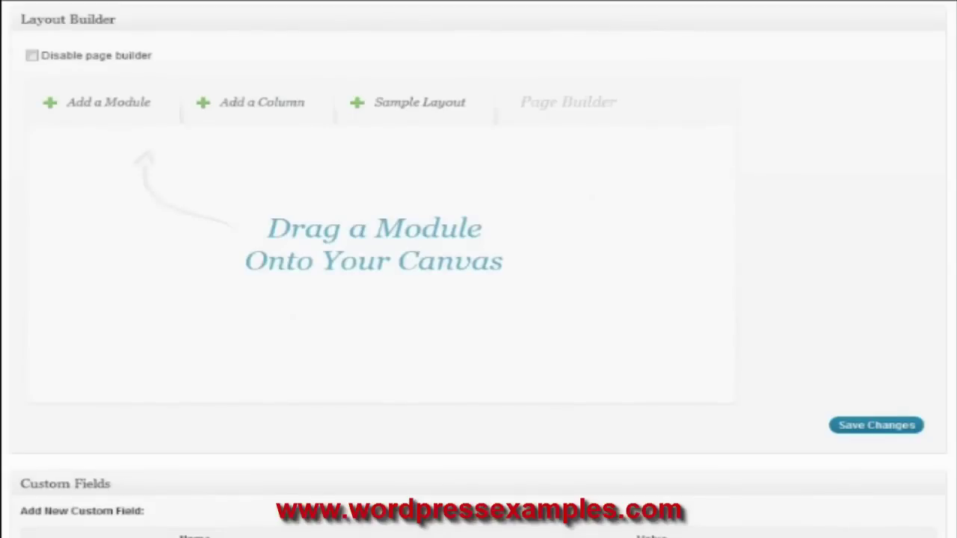
{"action": "scroll", "coordinate": [479, 269], "scroll_direction": "down", "scroll_amount": 1}
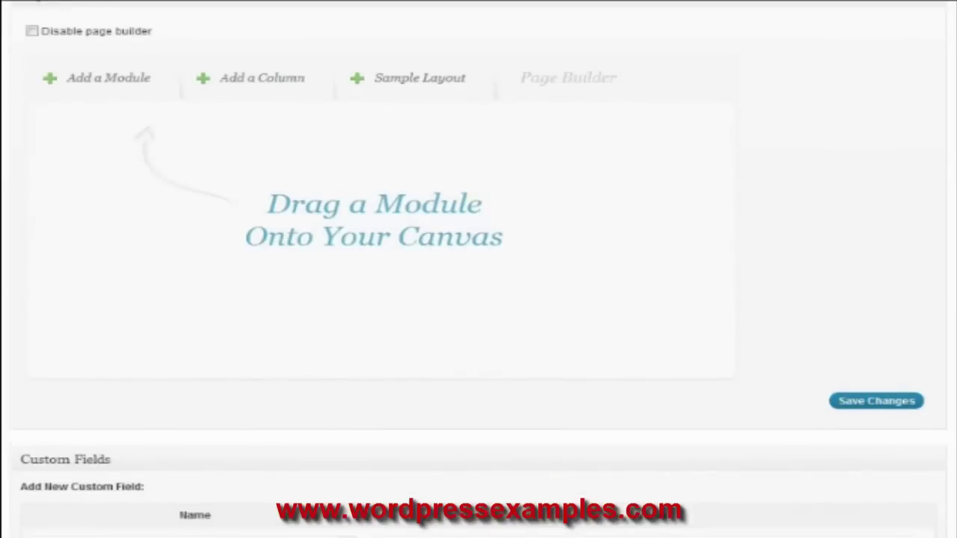
- Add a Video module with the pasted YouTube link and the caption 'This is a video!'
{"action": "left_click", "coordinate": [124, 84]}
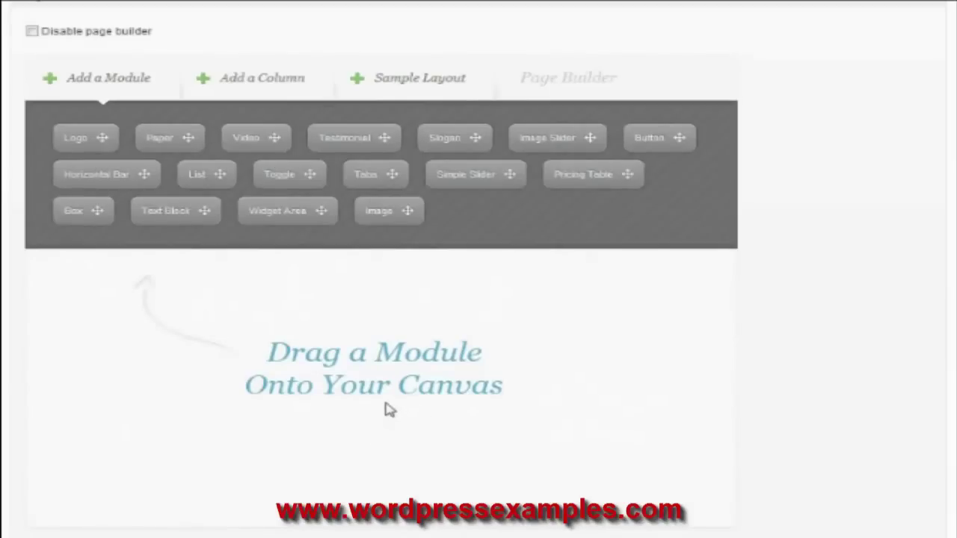
{"action": "left_click_drag", "start_coordinate": [269, 137], "coordinate": [355, 302]}
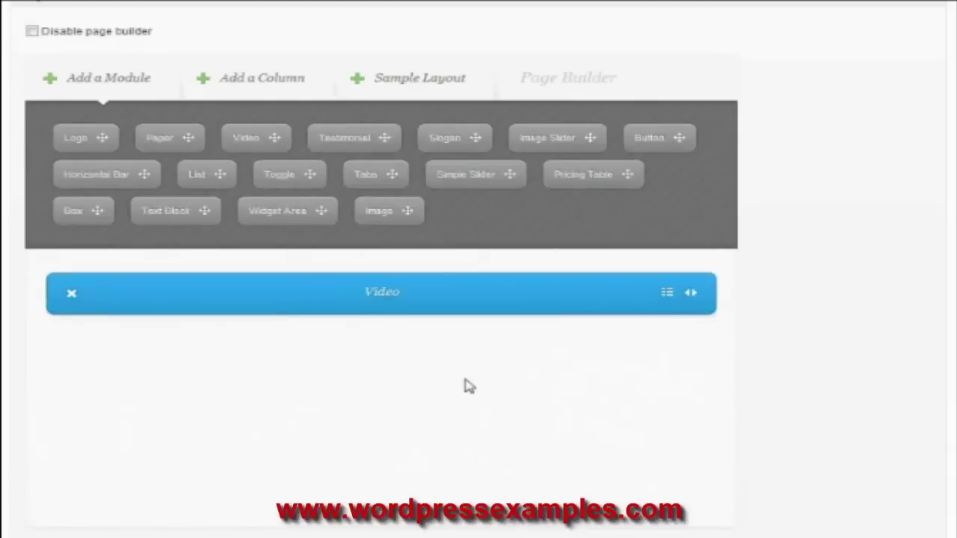
{"action": "left_click", "coordinate": [665, 293]}
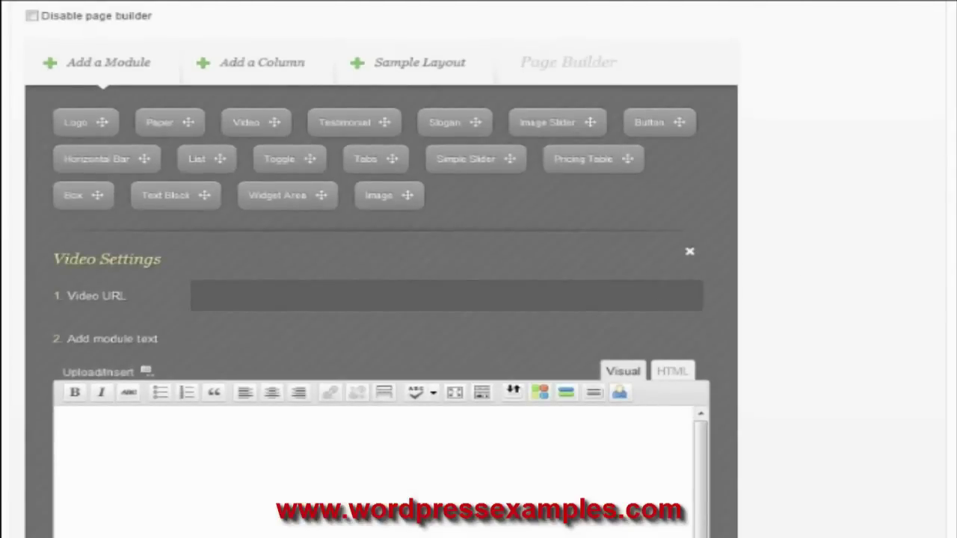
{"action": "type", "text": "http://www.youtube.com/watch?v=l9sTWh54AAw"}
{"action": "left_click", "coordinate": [230, 483]}
{"action": "type", "text": "This is a video!"}
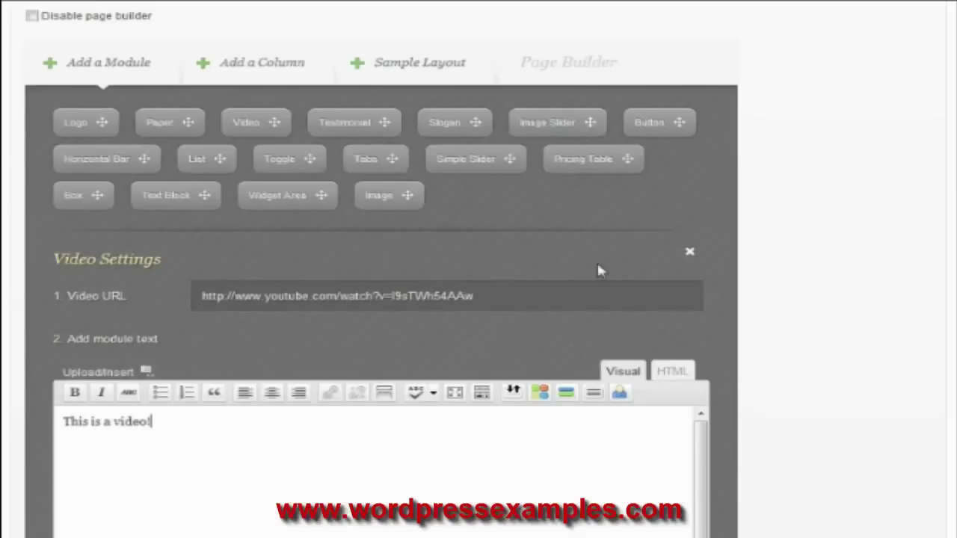
{"action": "left_click", "coordinate": [689, 252]}
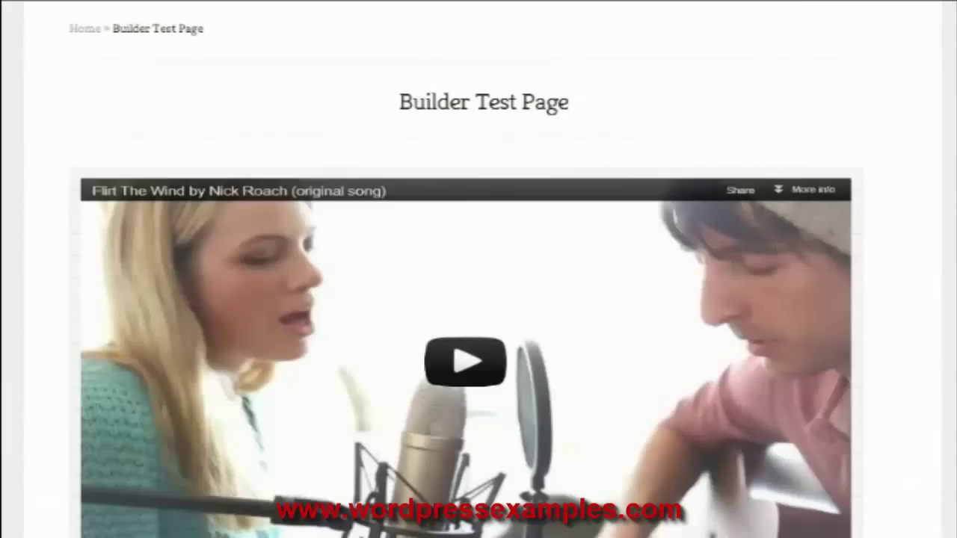
- Drop a Paper module below the Video module and fill it with the pasted Lorem ipsum paragraph
{"action": "scroll", "coordinate": [465, 299], "scroll_direction": "down", "scroll_amount": 4}
{"action": "scroll", "coordinate": [465, 299], "scroll_direction": "up", "scroll_amount": 5}
{"action": "scroll", "coordinate": [465, 336], "scroll_direction": "down", "scroll_amount": 1}
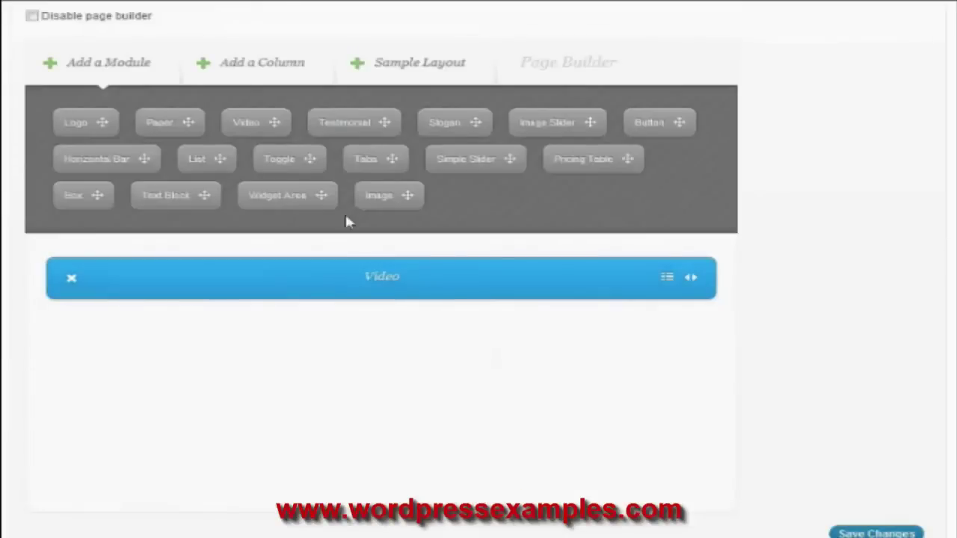
{"action": "left_click_drag", "start_coordinate": [167, 124], "coordinate": [327, 364]}
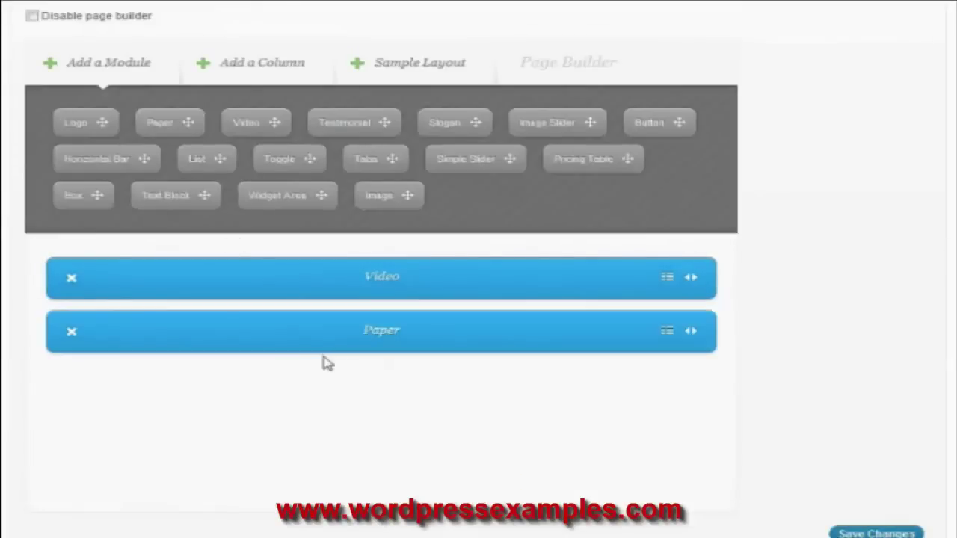
{"action": "left_click", "coordinate": [667, 331]}
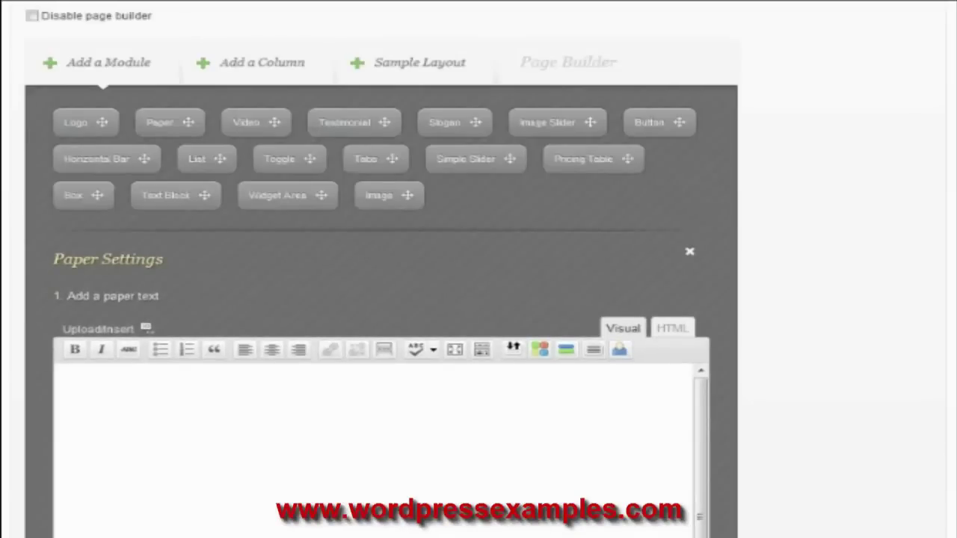
{"action": "left_click", "coordinate": [499, 501]}
{"action": "type", "text": "Lorem ipsum dolor sit amet, consectetur adipiscing elit. Quisque ornare imperdiet mi, eu accumsan nunc hendrerit at. Sed ligula leo, elementum et tristique nec, varius eu dui. Donec molestie libero id purus iaculis nec tristique orci faucibus. Ut in libero vitae erat iaculis ullamcorper. Donec sed diam metus, fringilla laoreet leo. Praesent nunc magna, aliquet eleifend malesuada porta, varius in felis. Morbi id diam ut ligula faucibus semper et sed purus. Nulla facilisi. Aliquam erat volutpat."}
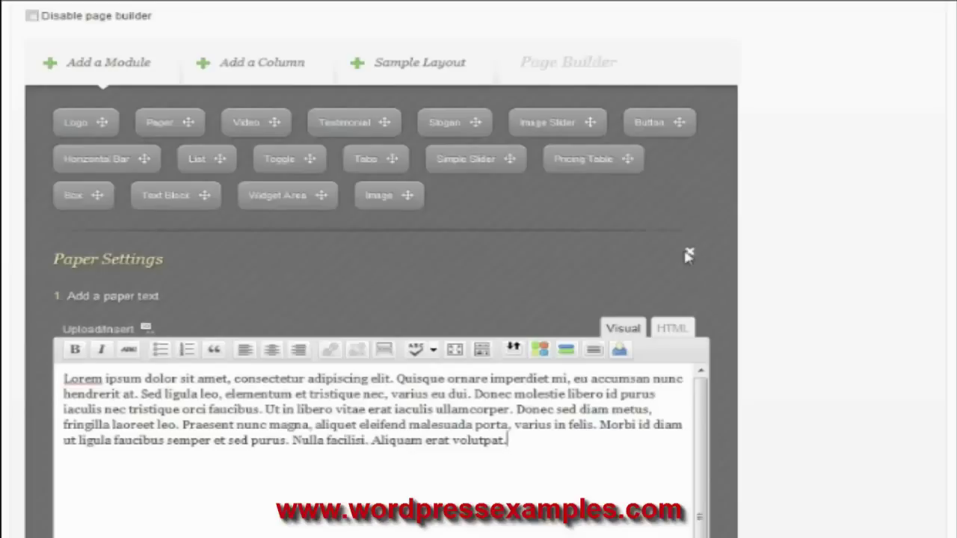
{"action": "left_click", "coordinate": [690, 253]}
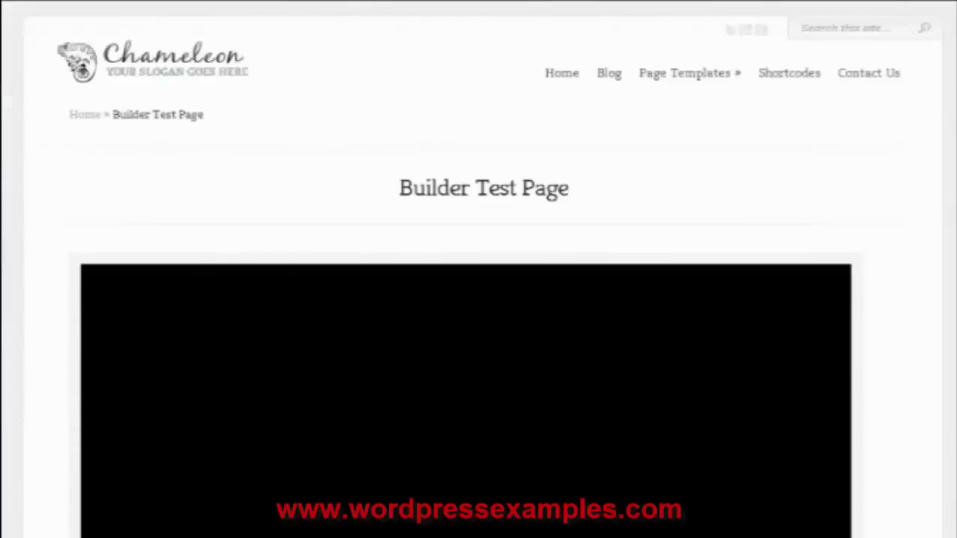
{"action": "scroll", "coordinate": [479, 299], "scroll_direction": "down", "scroll_amount": 7}
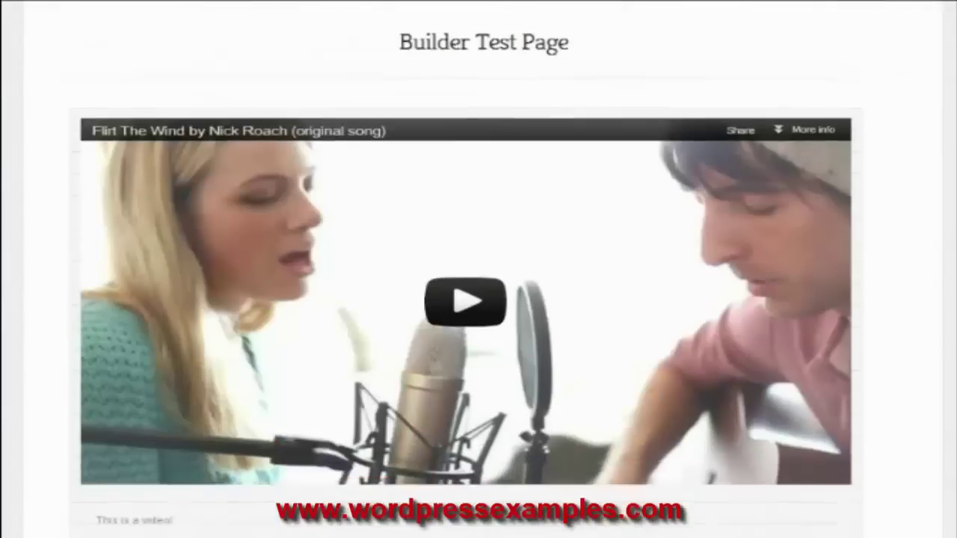
{"action": "scroll", "coordinate": [479, 300], "scroll_direction": "up", "scroll_amount": 3}
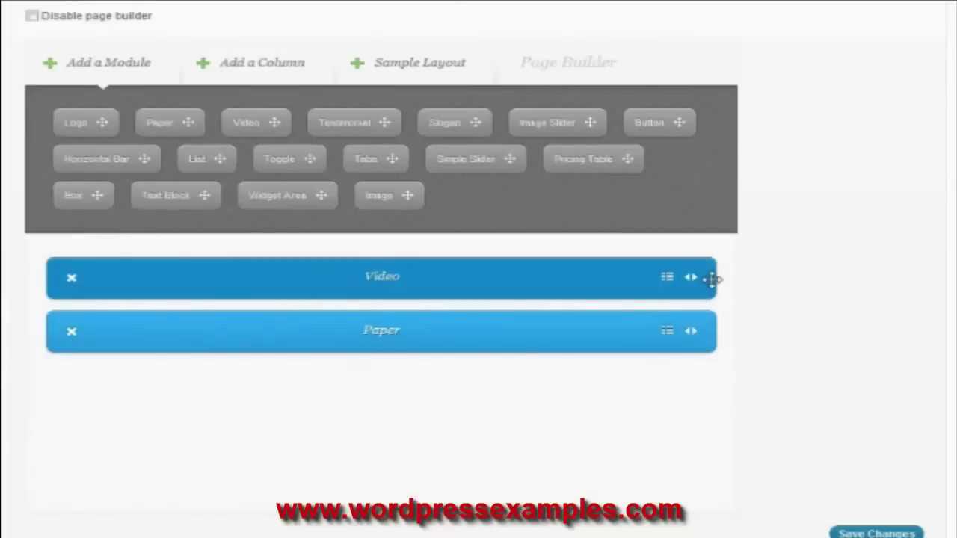
- Shrink the Video module to 47% width so the 50% Paper module fits beside it
{"action": "left_click_drag", "start_coordinate": [715, 277], "coordinate": [360, 273]}
{"action": "left_click_drag", "start_coordinate": [713, 332], "coordinate": [392, 325]}
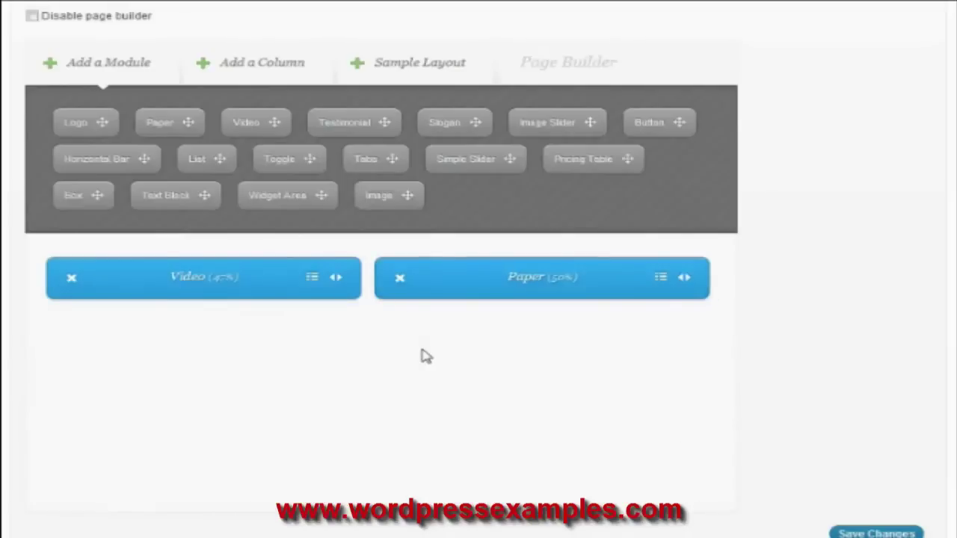
{"action": "scroll", "coordinate": [791, 323], "scroll_direction": "up", "scroll_amount": 1}
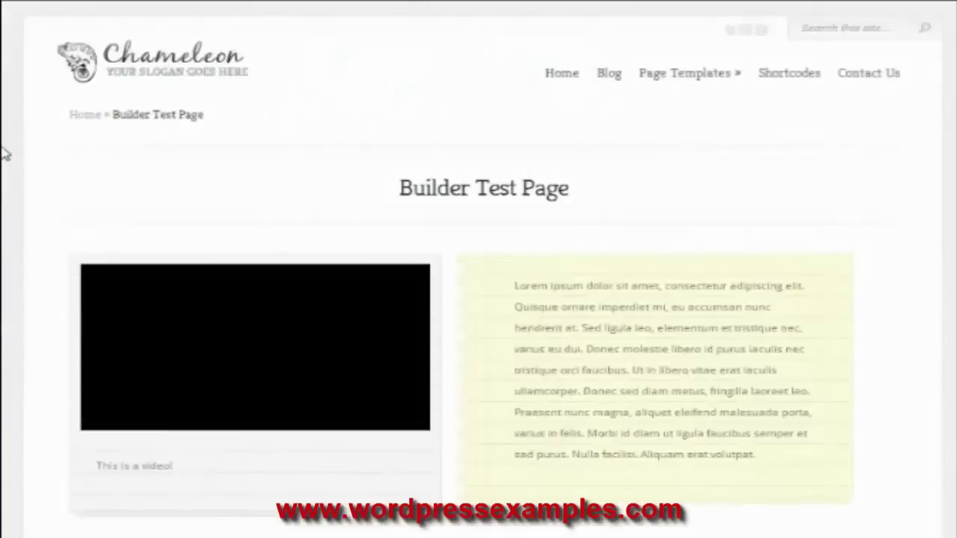
{"action": "scroll", "coordinate": [269, 258], "scroll_direction": "down", "scroll_amount": 4}
{"action": "scroll", "coordinate": [659, 448], "scroll_direction": "up", "scroll_amount": 3}
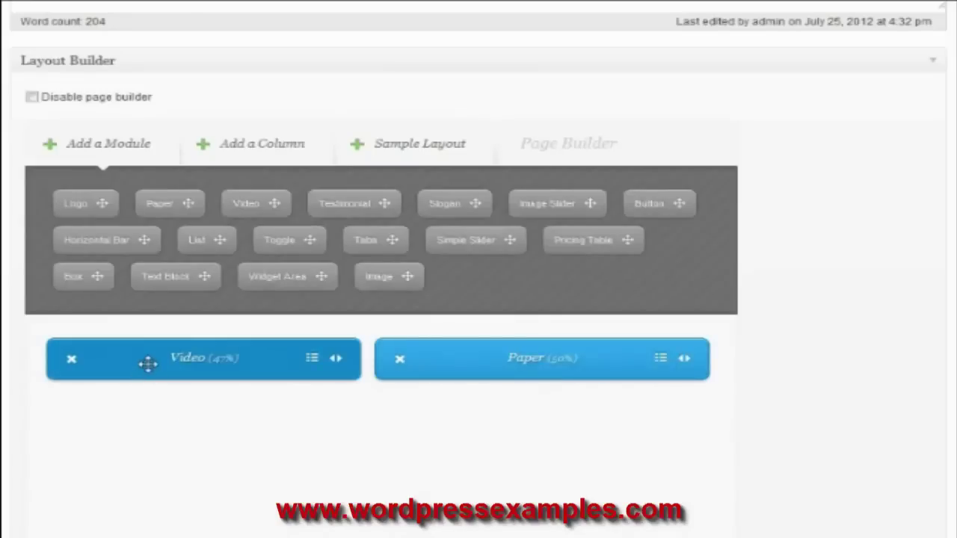
- Drag the Video module to a new position within the layout
{"action": "left_click_drag", "start_coordinate": [146, 366], "coordinate": [112, 345]}
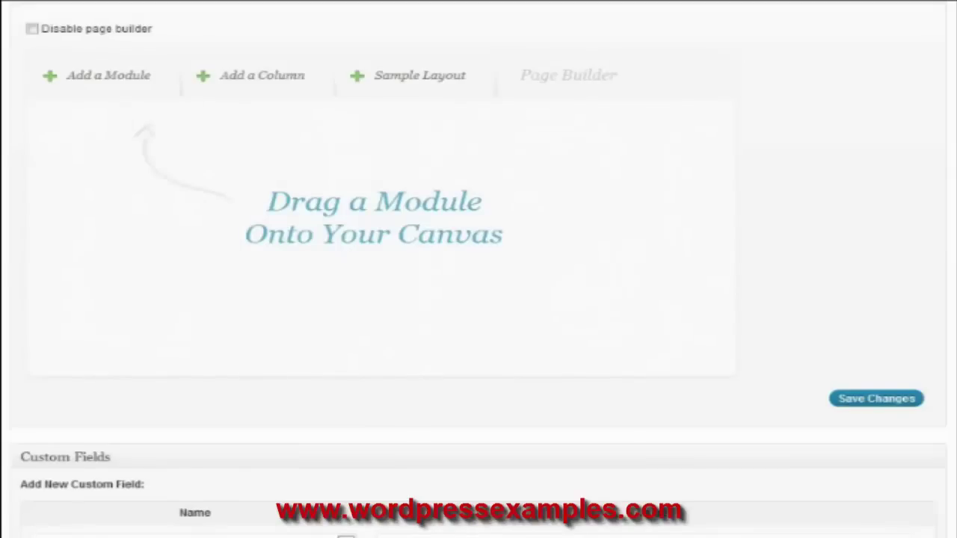
- Drop 1/3 Column blocks side by side to fill one row of the canvas
{"action": "left_click", "coordinate": [255, 89]}
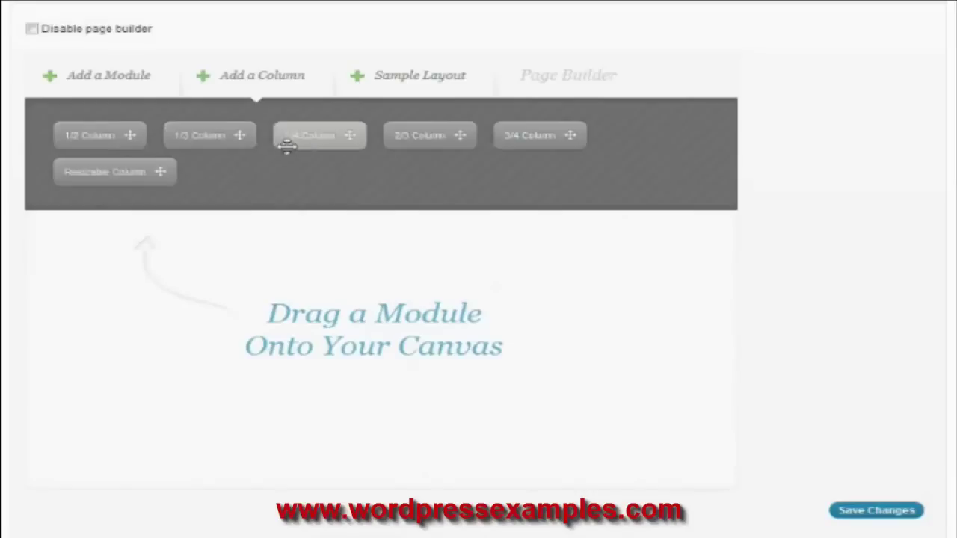
{"action": "left_click_drag", "start_coordinate": [199, 137], "coordinate": [376, 303]}
{"action": "left_click_drag", "start_coordinate": [229, 139], "coordinate": [598, 308]}
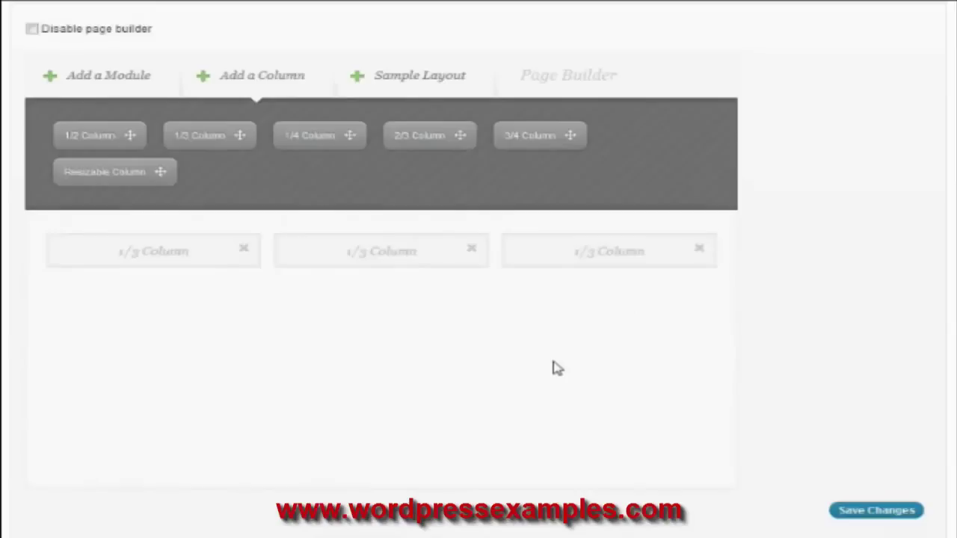
- Put a Box module in each of the three columns and paste Lorem ipsum into the first box
{"action": "left_click", "coordinate": [100, 82]}
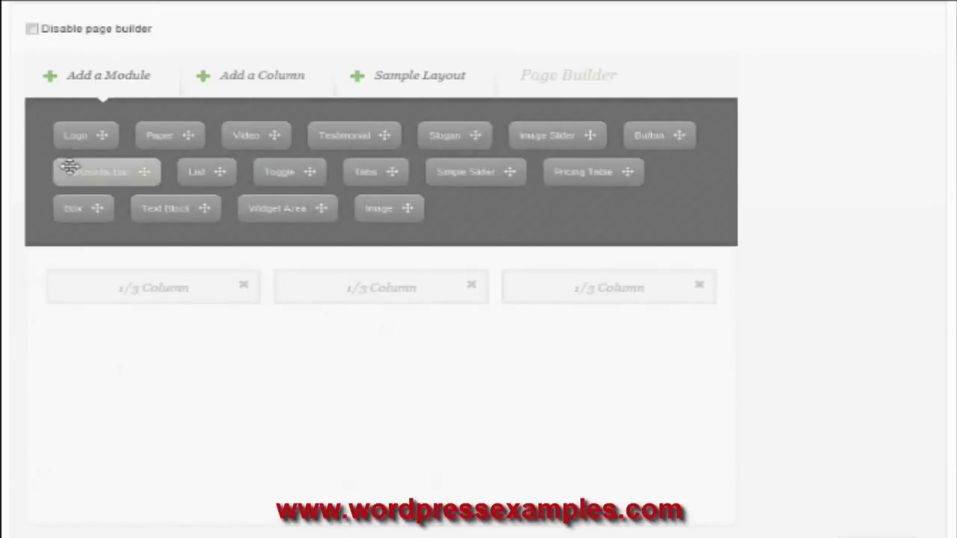
{"action": "left_click_drag", "start_coordinate": [81, 209], "coordinate": [132, 284]}
{"action": "left_click_drag", "start_coordinate": [82, 208], "coordinate": [390, 294]}
{"action": "left_click_drag", "start_coordinate": [81, 208], "coordinate": [590, 289]}
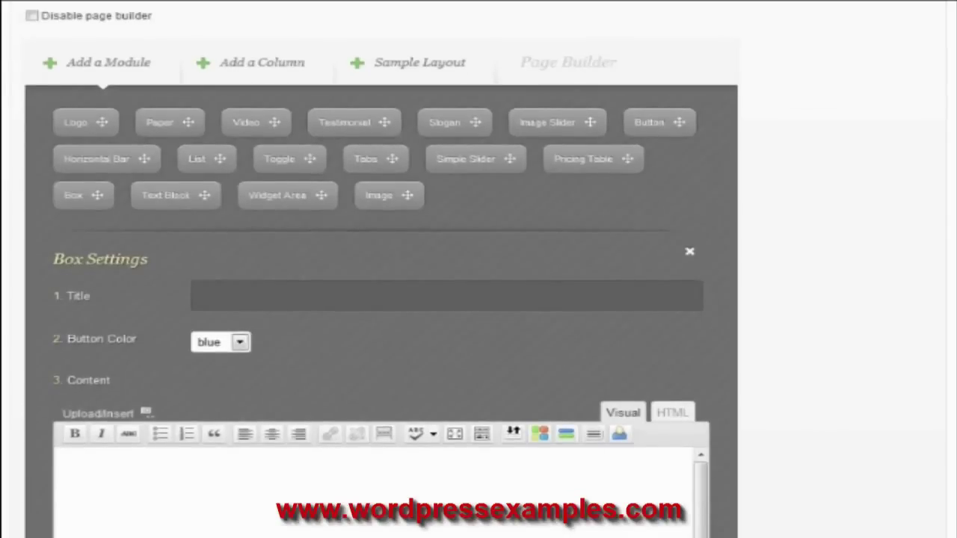
{"action": "type", "text": "Donec molestie libero id purus iaculis nec tristique orci faucibus. Ut in libero vitae erat iaculis ullamcorper. Donec sed diam metus, fringilla laoreet leo. Praesent nunc magna, aliquet eleifend malesuada porta, varius in felis. Morbi id diam ut ligula faucibus semper et sed purus. Nulla facilisi. Aliquam erat volutpat."}
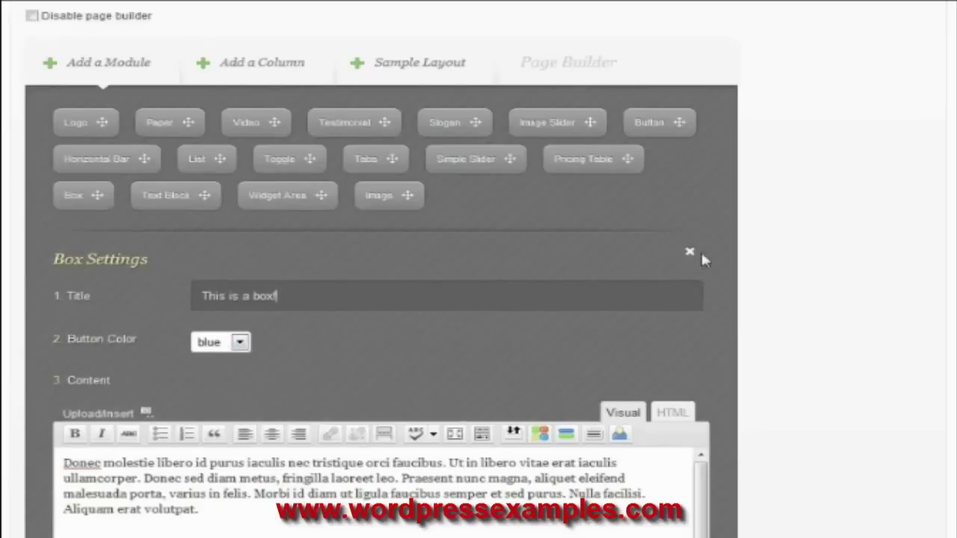
{"action": "left_click", "coordinate": [691, 256]}
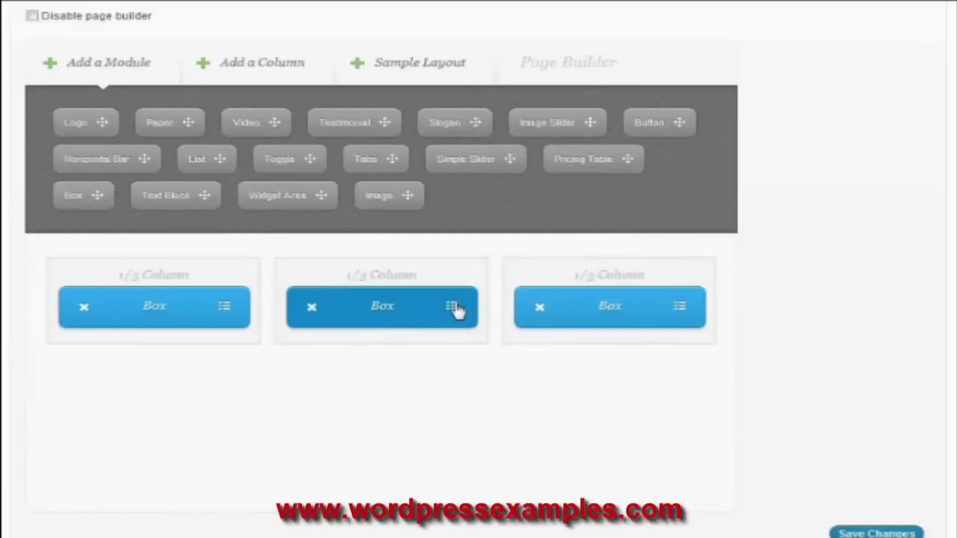
- Give the middle box placeholder text, the title 'This is a', and a green colour
{"action": "left_click", "coordinate": [453, 308]}
{"action": "type", "text": "Donec molestie libero id purus iaculis nec tristique orci faucibus. Ut in libero vitae erat iaculis ullamcorper. Donec sed diam metus, fringilla laoreet leo. Praesent nunc magna, aliquet eleifend malesuada porta, varius in felis. Morbi id diam ut ligula faucibus semper et sed purus. Nulla facilisi. Aliquam erat volutpat."}
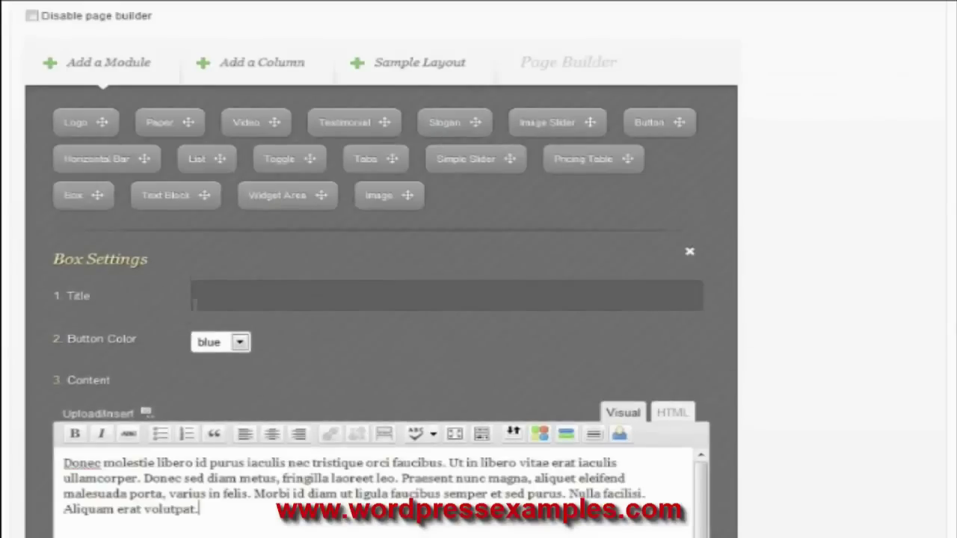
{"action": "left_click", "coordinate": [291, 286]}
{"action": "type", "text": "This is a box!"}
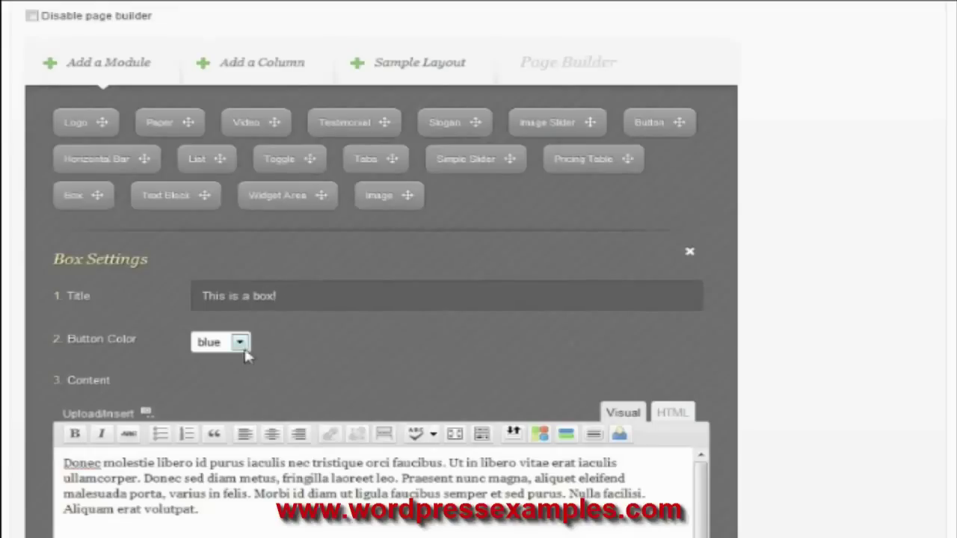
{"action": "left_click", "coordinate": [240, 344]}
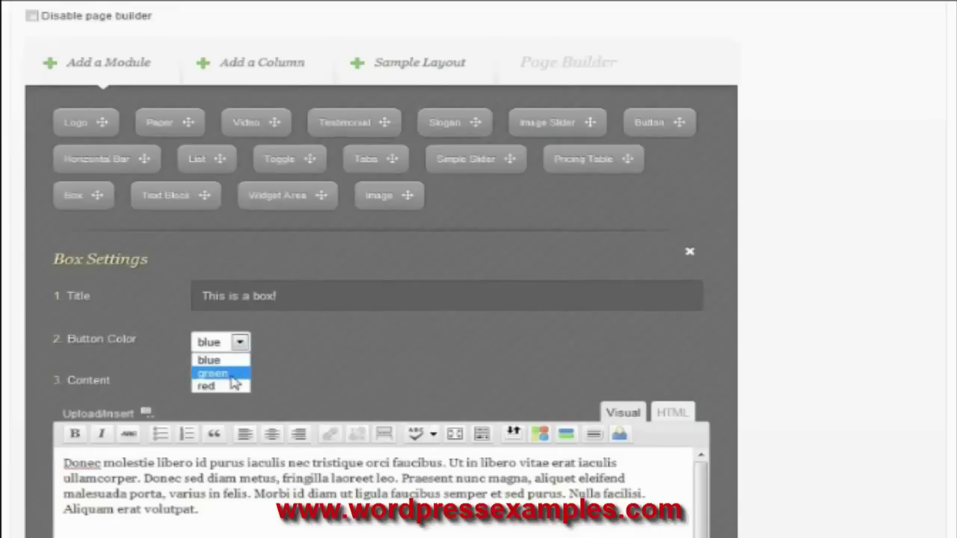
{"action": "left_click", "coordinate": [220, 374]}
{"action": "left_click", "coordinate": [690, 255]}
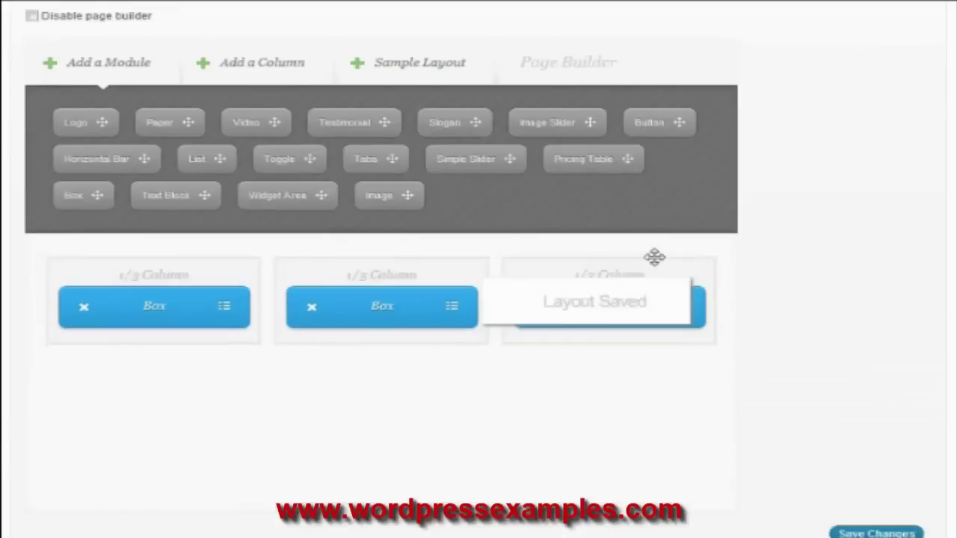
- Make the third box red with the title 'This is a box'
{"action": "left_click", "coordinate": [681, 308]}
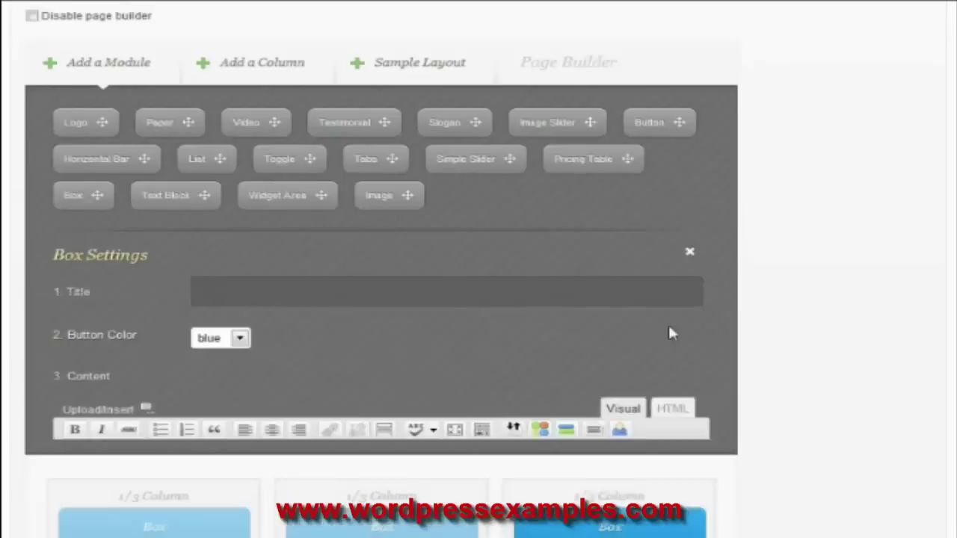
{"action": "left_click", "coordinate": [241, 343]}
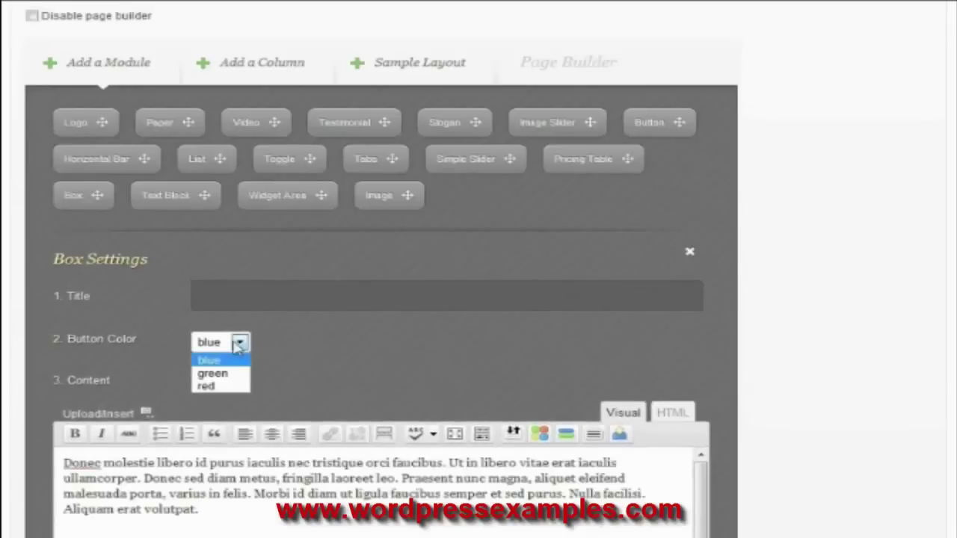
{"action": "left_click", "coordinate": [214, 387]}
{"action": "left_click", "coordinate": [296, 302]}
{"action": "type", "text": "This is a box!"}
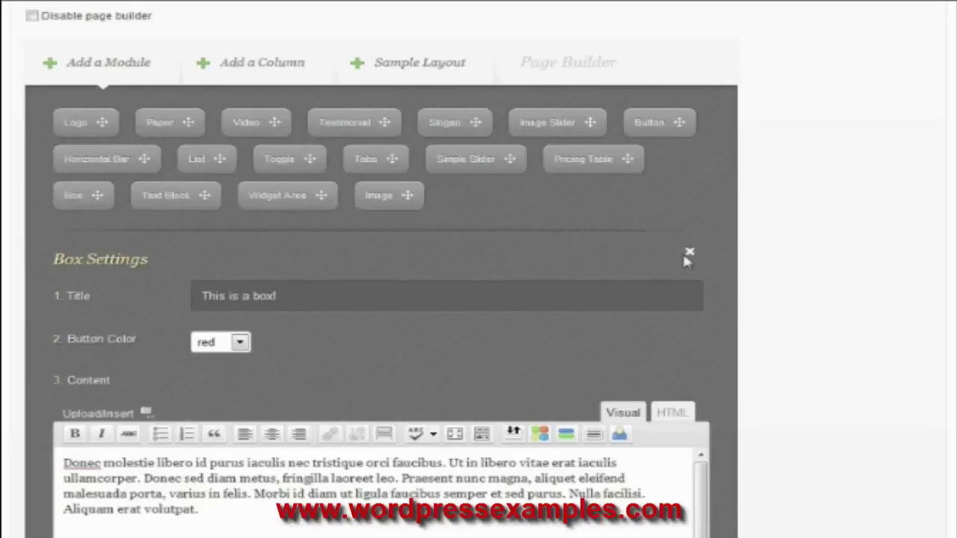
{"action": "left_click", "coordinate": [689, 255]}
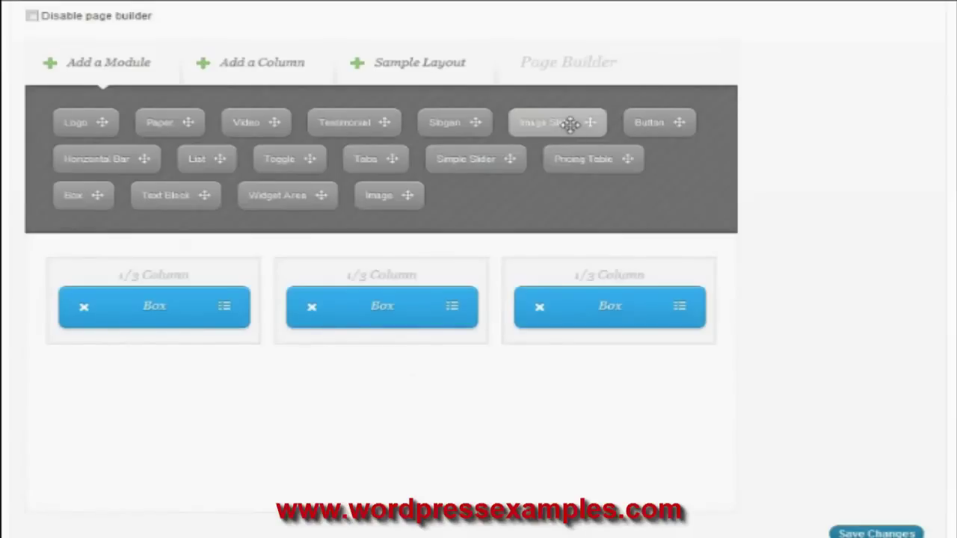
- Drop an Image Slider below the box columns and view its fade, 600 ms, 7000 ms defaults
{"action": "left_click_drag", "start_coordinate": [571, 124], "coordinate": [417, 425]}
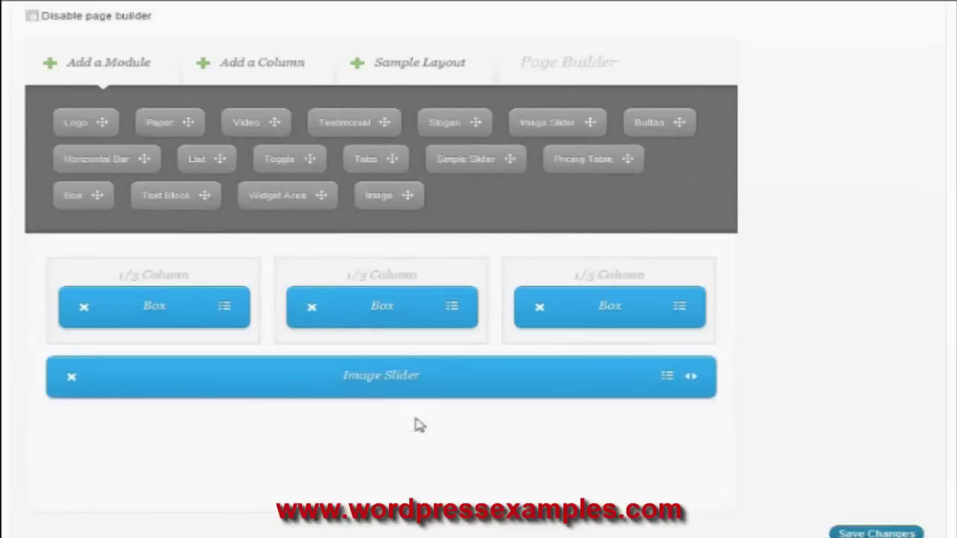
{"action": "left_click", "coordinate": [668, 379]}
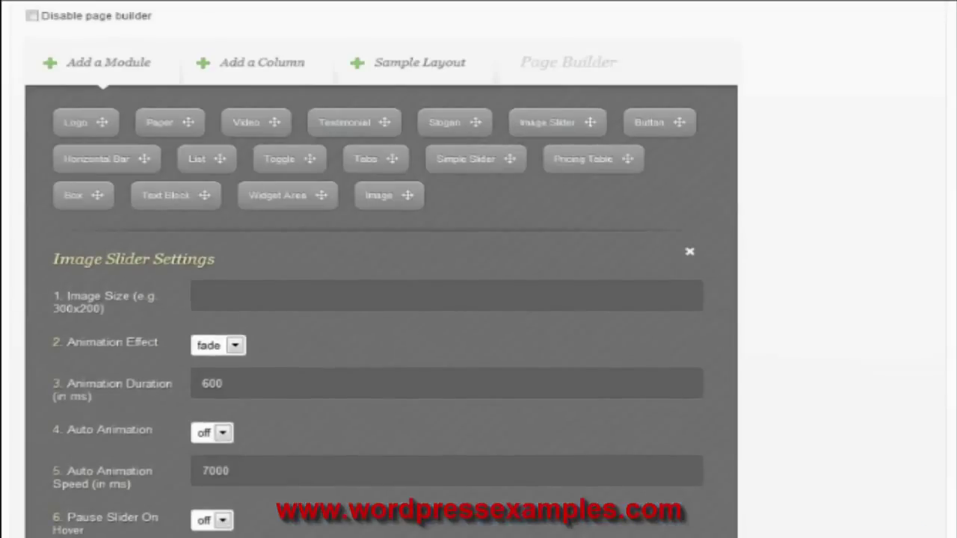
{"action": "scroll", "coordinate": [382, 272], "scroll_direction": "down", "scroll_amount": 3}
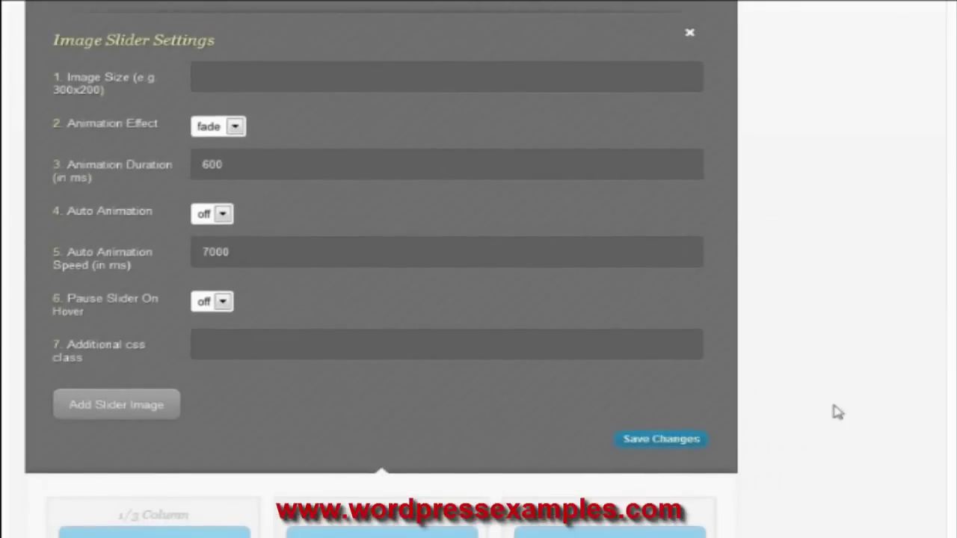
- Add the c-1 image from the Media Library as the first slider image
{"action": "left_click", "coordinate": [110, 414]}
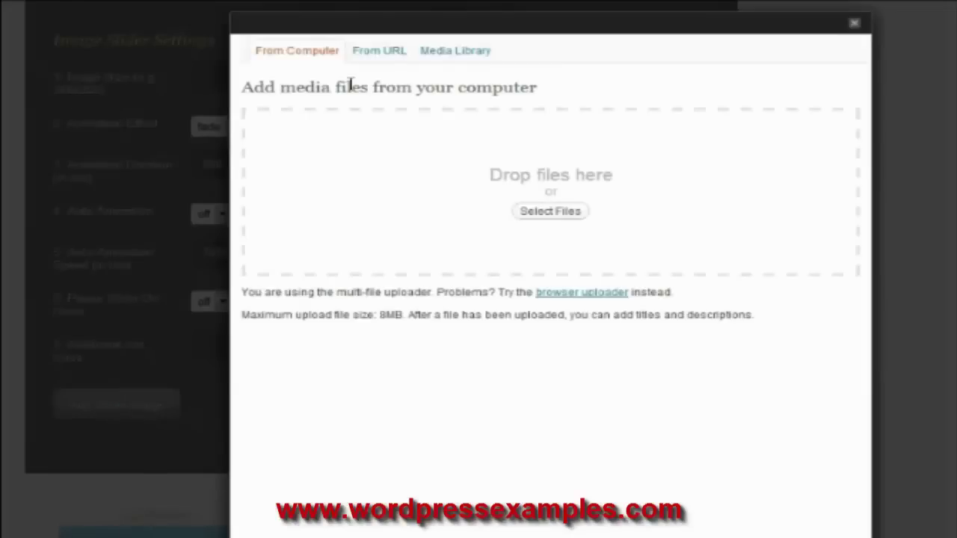
{"action": "left_click", "coordinate": [449, 58]}
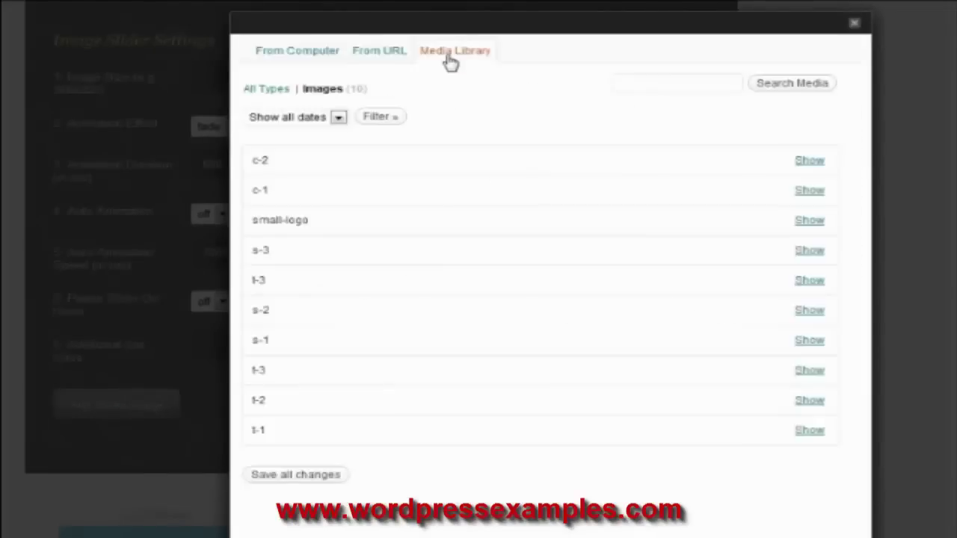
{"action": "left_click", "coordinate": [809, 192]}
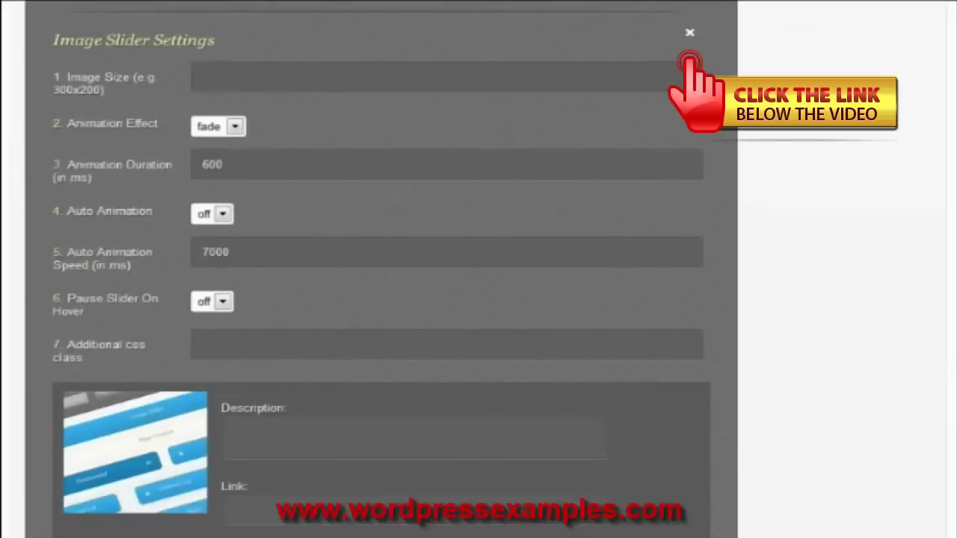
{"action": "scroll", "coordinate": [382, 299], "scroll_direction": "down", "scroll_amount": 3}
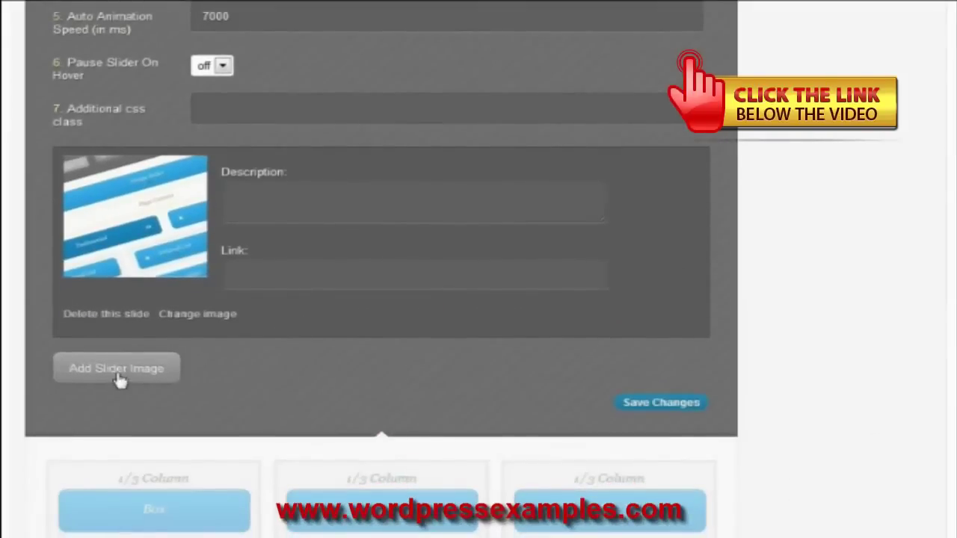
- Add the c-2 image from the Media Library as a second slide
{"action": "left_click", "coordinate": [120, 380]}
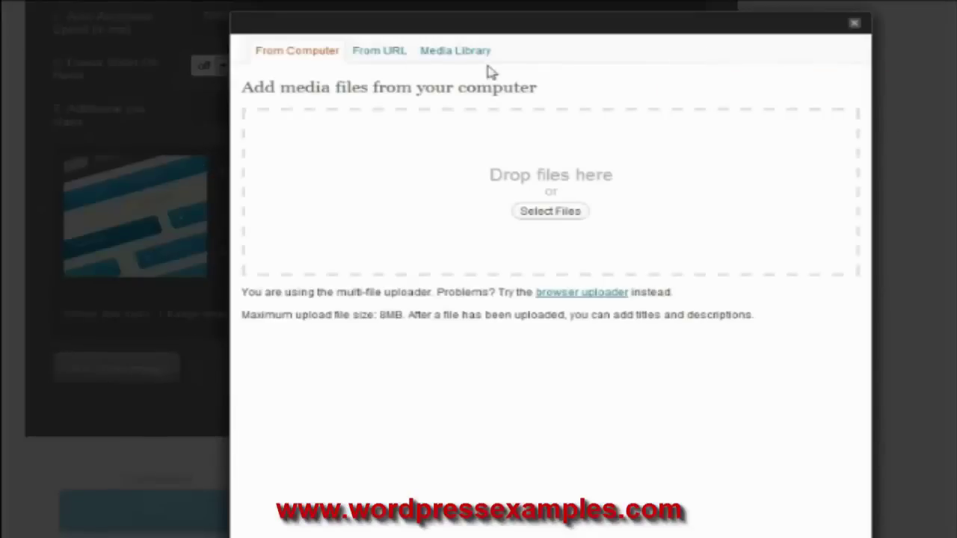
{"action": "left_click", "coordinate": [470, 52]}
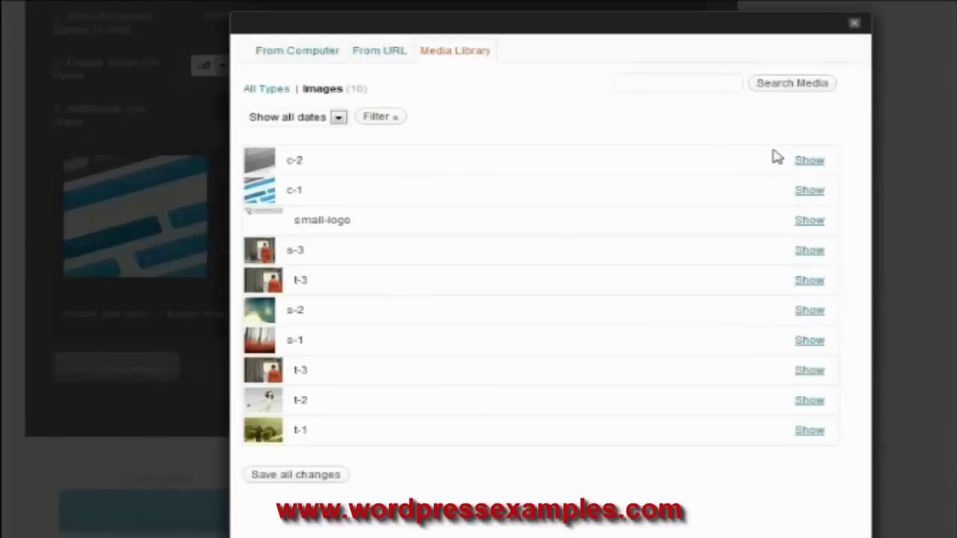
{"action": "left_click", "coordinate": [808, 161]}
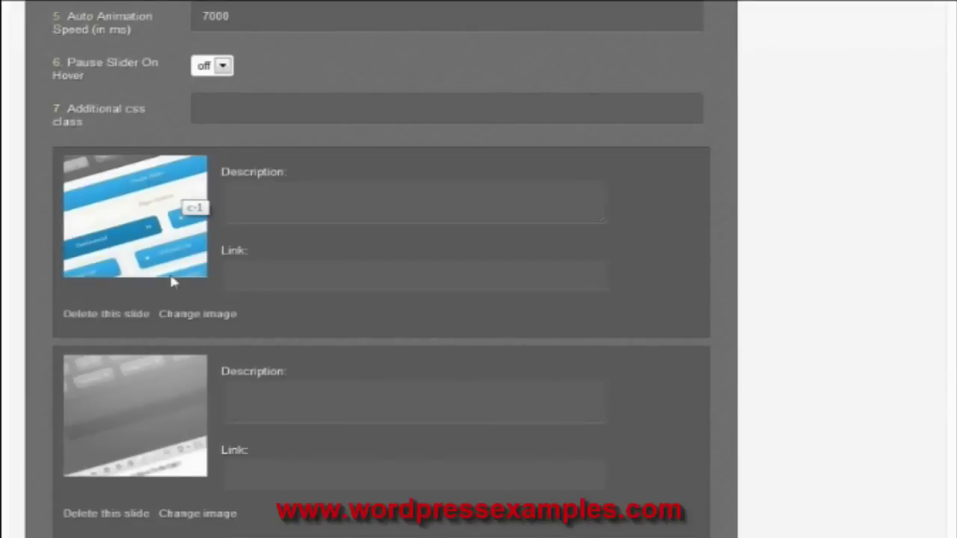
- Put the c-2 slide before c-1, move the slider above the box columns, and save changes
{"action": "left_click_drag", "start_coordinate": [179, 457], "coordinate": [158, 207]}
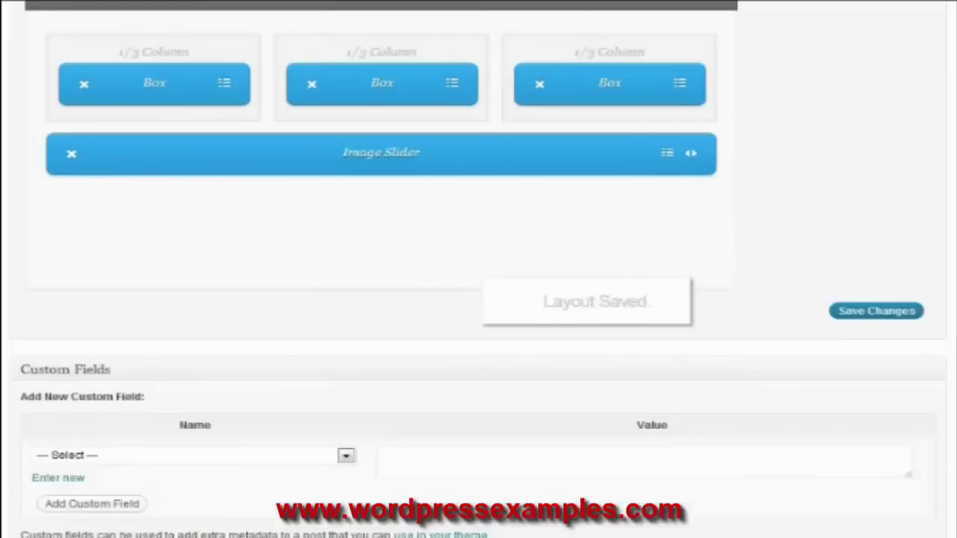
{"action": "scroll", "coordinate": [104, 420], "scroll_direction": "up", "scroll_amount": 4}
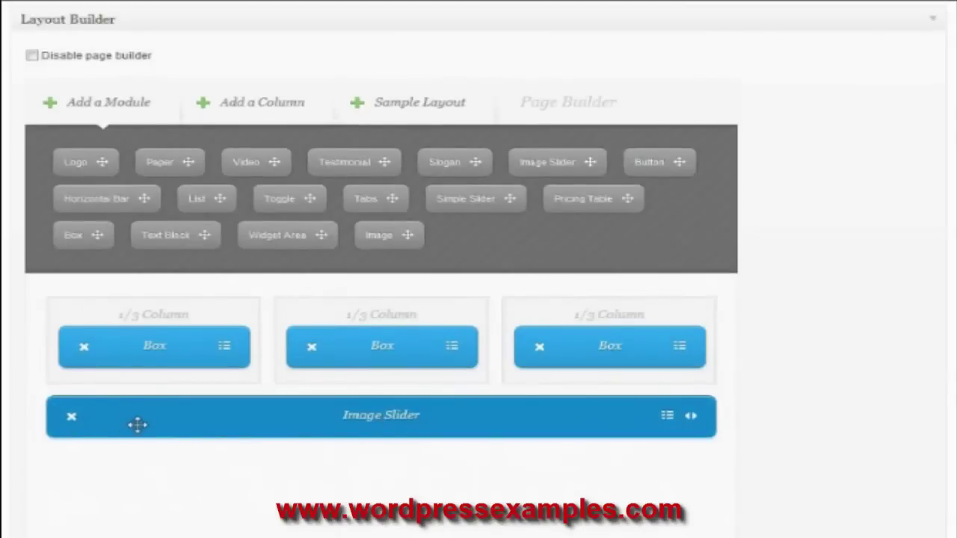
{"action": "left_click_drag", "start_coordinate": [135, 426], "coordinate": [122, 299]}
{"action": "scroll", "coordinate": [928, 493], "scroll_direction": "down", "scroll_amount": 2}
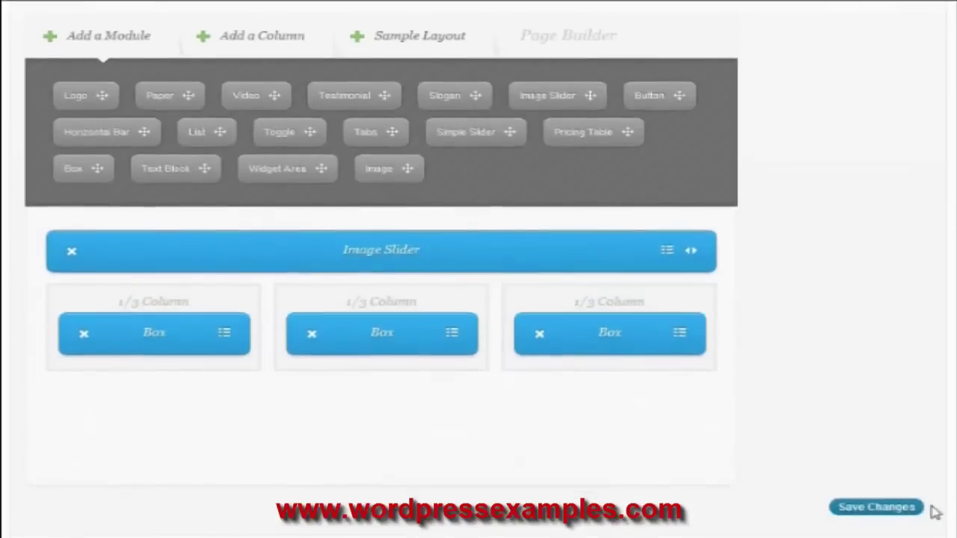
{"action": "left_click", "coordinate": [881, 509]}
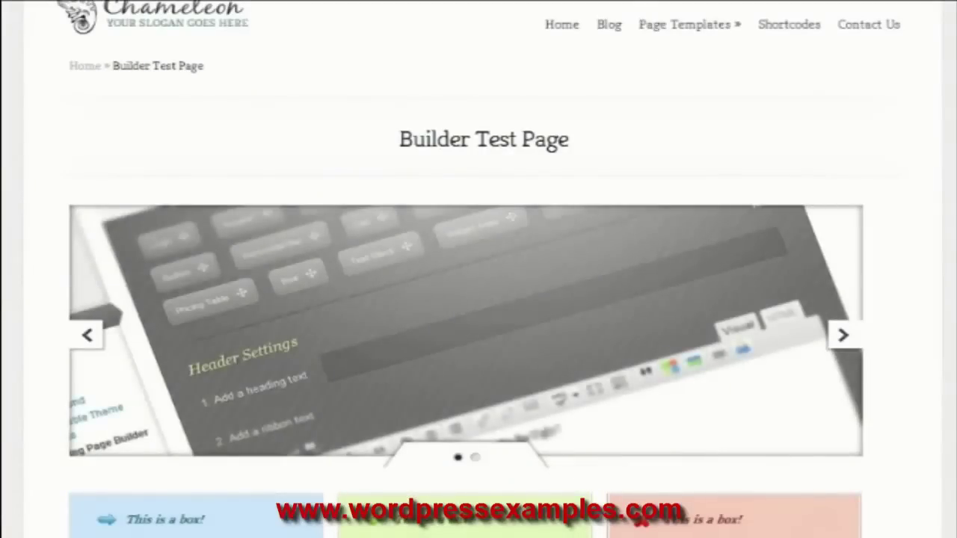
- Scroll down to the blue, green and red boxes and advance the slider three images
{"action": "scroll", "coordinate": [855, 230], "scroll_direction": "down", "scroll_amount": 3}
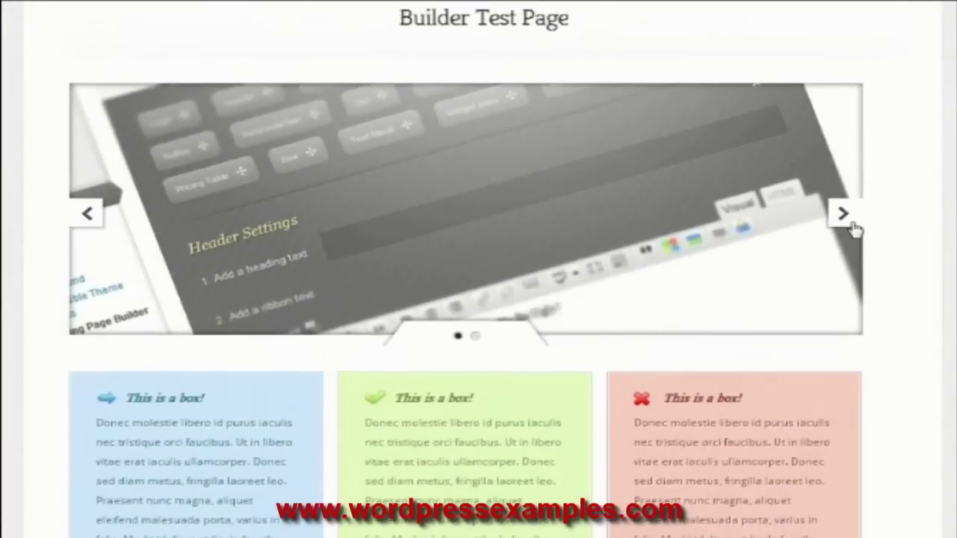
{"action": "left_click", "coordinate": [853, 228]}
{"action": "left_click", "coordinate": [849, 225]}
{"action": "left_click", "coordinate": [848, 221]}
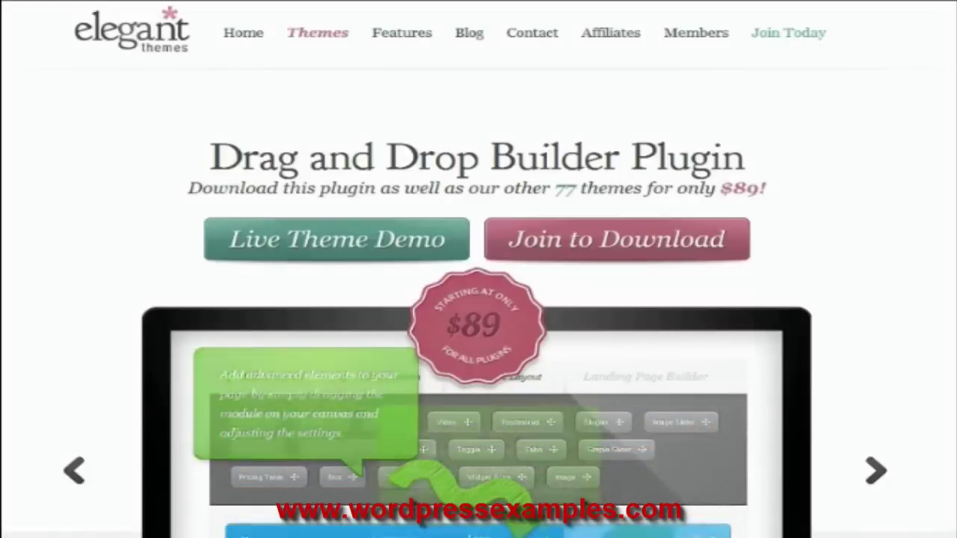
- Scroll the Builder plugin page down to its drag-and-drop canvas description
{"action": "scroll", "coordinate": [478, 299], "scroll_direction": "down", "scroll_amount": 5}
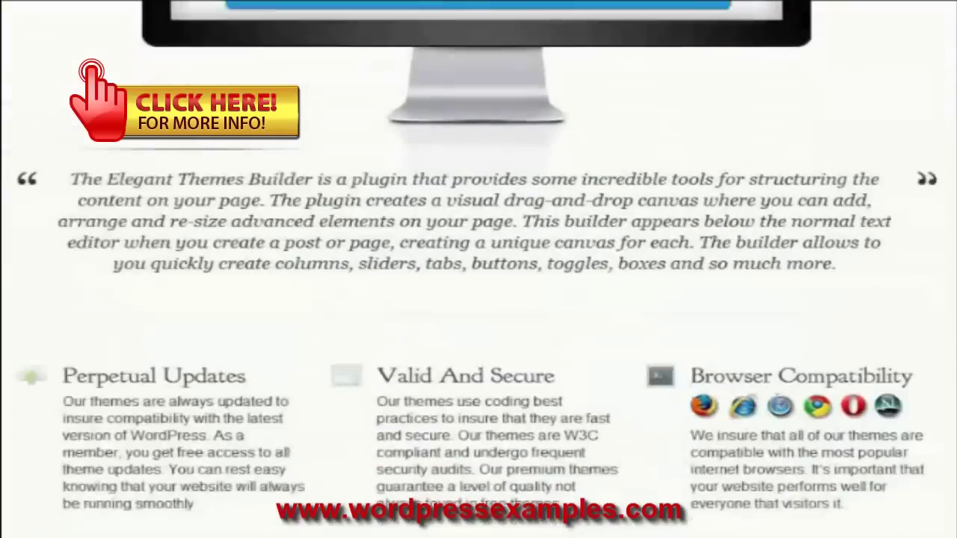